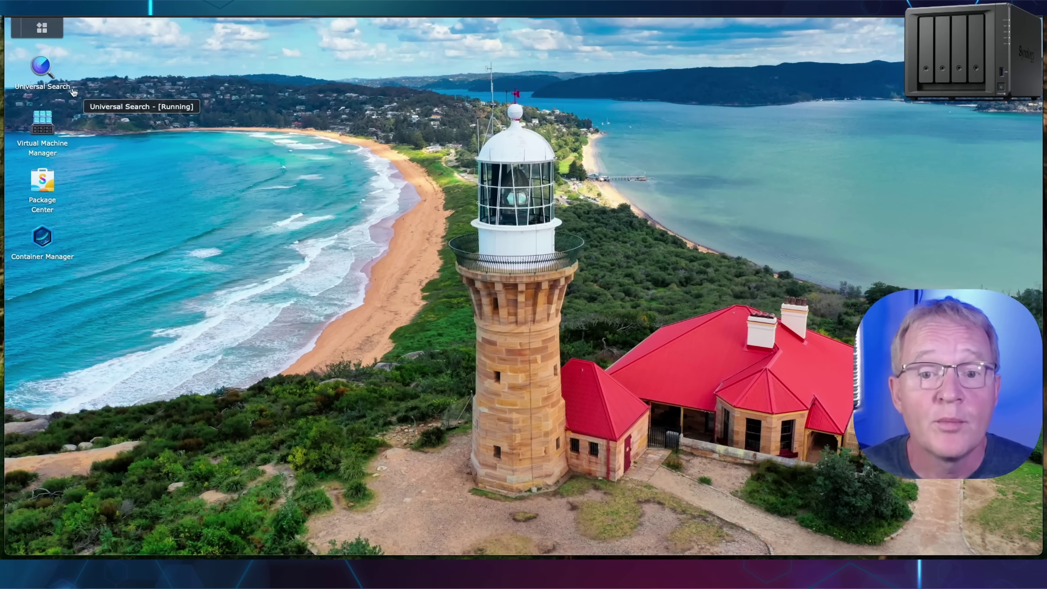
# Open Control Panel's Info Center to find DSM version 7.2.2-72806 Update 2
pyautogui.click(44, 29)
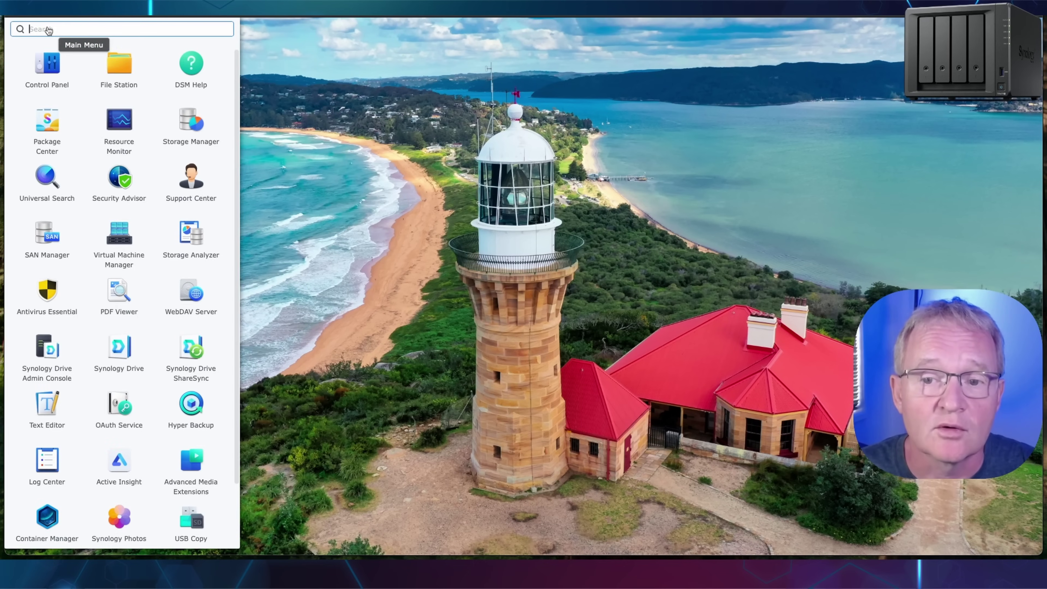
pyautogui.click(54, 71)
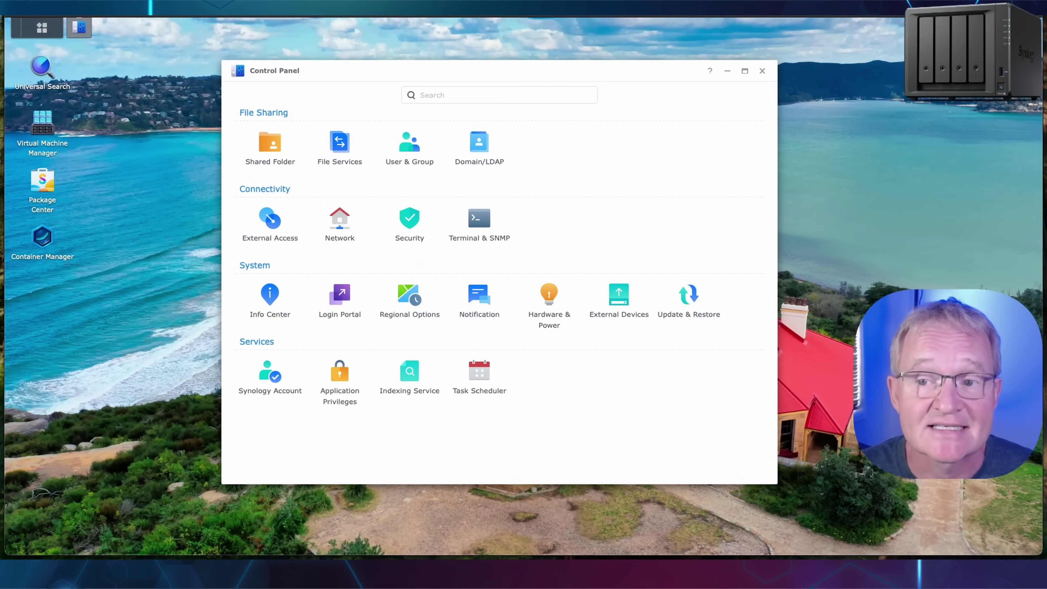
pyautogui.click(264, 301)
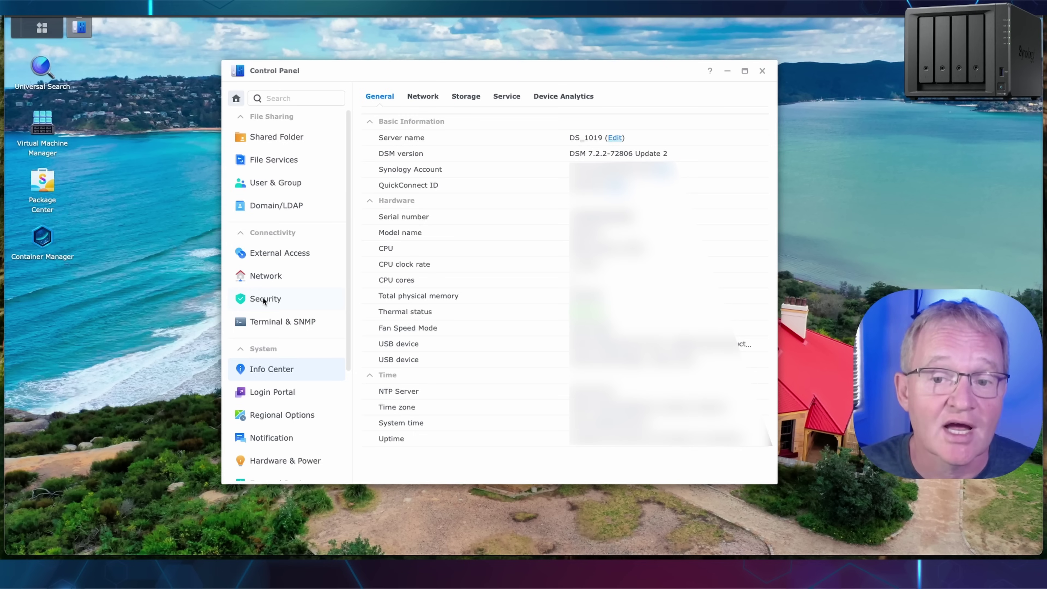
# Show the Terminal & SNMP settings, where SSH access is configured, in Control Panel
pyautogui.click(290, 322)
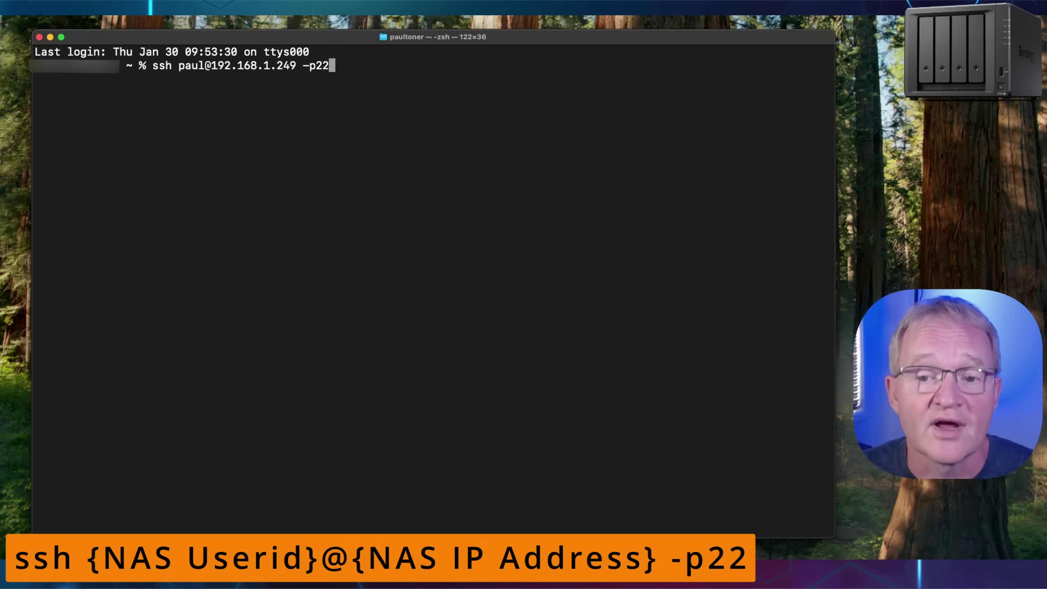
# SSH into the NAS on port 22 and run lsusb to reveal the SMLIGHT SLZB-07 adapter
pyautogui.press('Return')
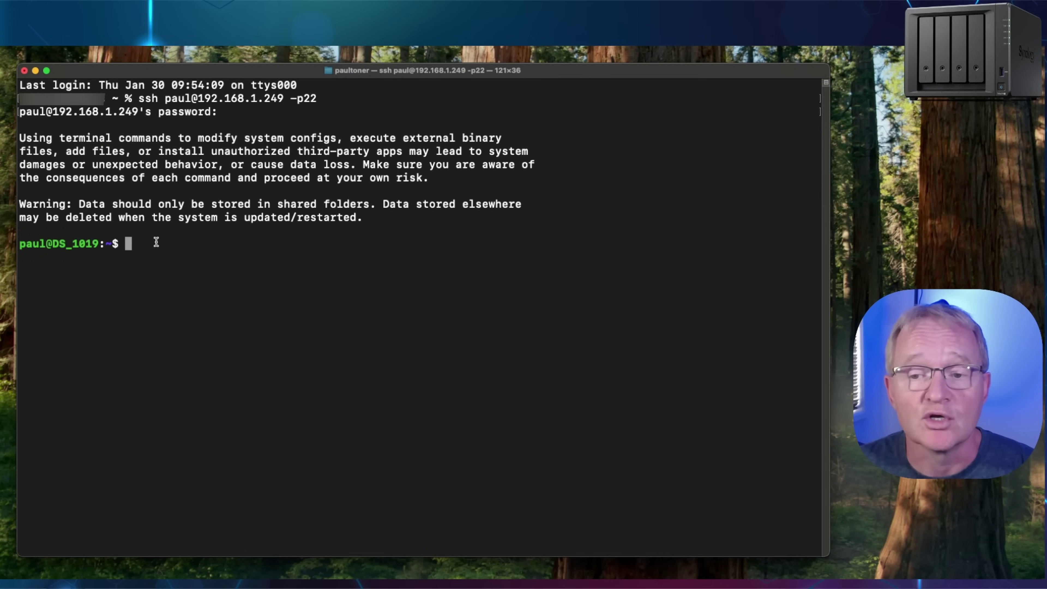
pyautogui.write('lsusb')
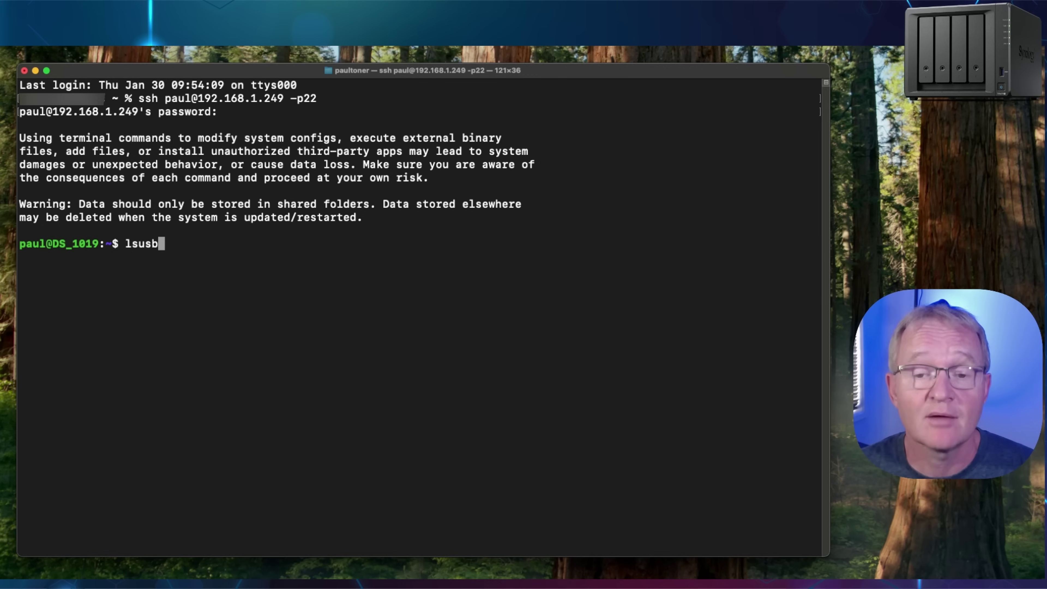
pyautogui.press('Return')
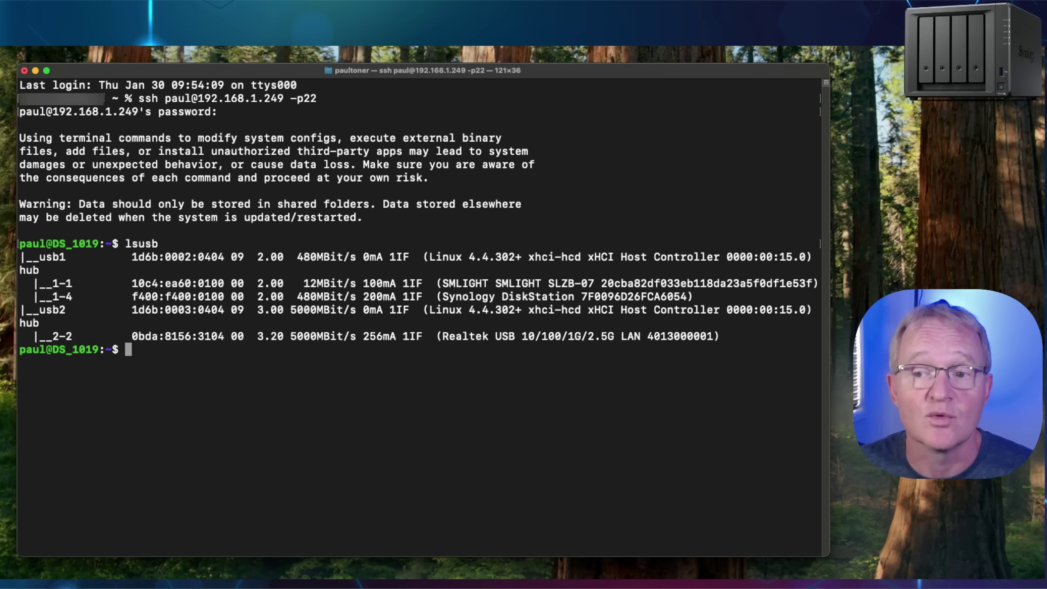
# Change to /dev and list its tty* devices
pyautogui.write('cd /dev')
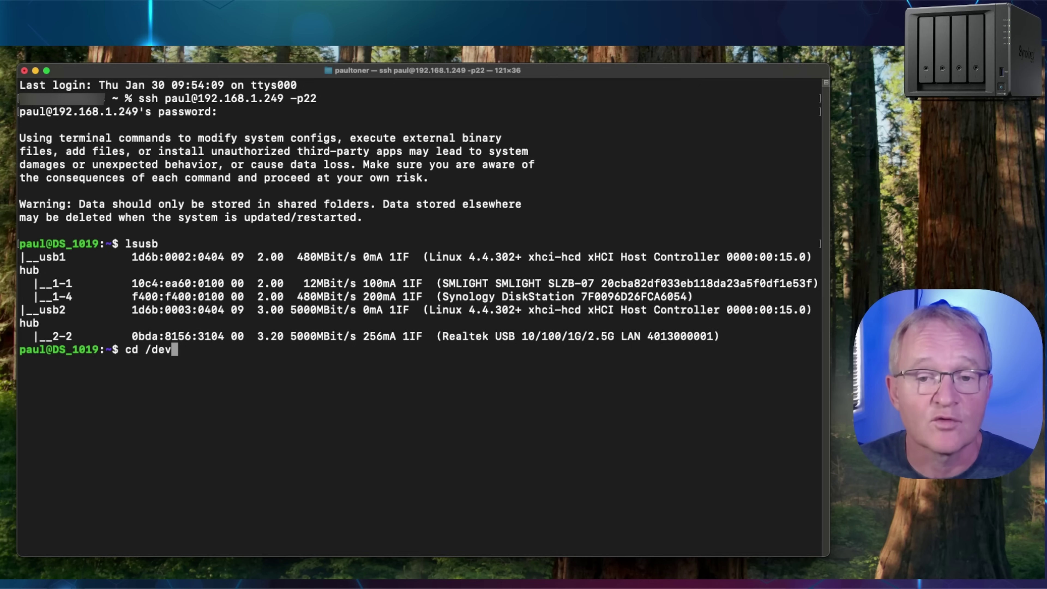
pyautogui.press('Return')
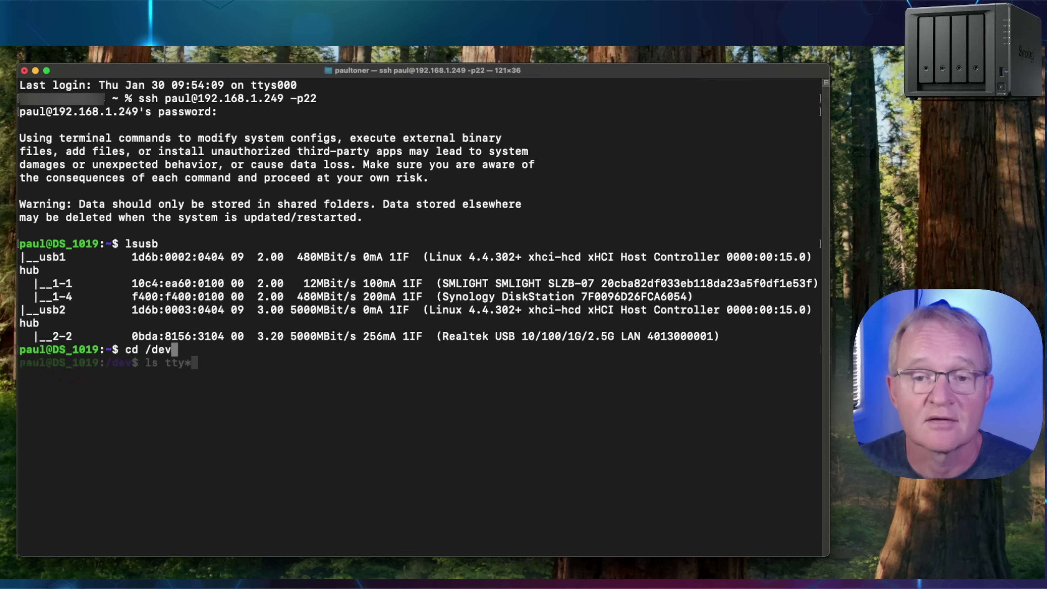
pyautogui.write('ls tty*')
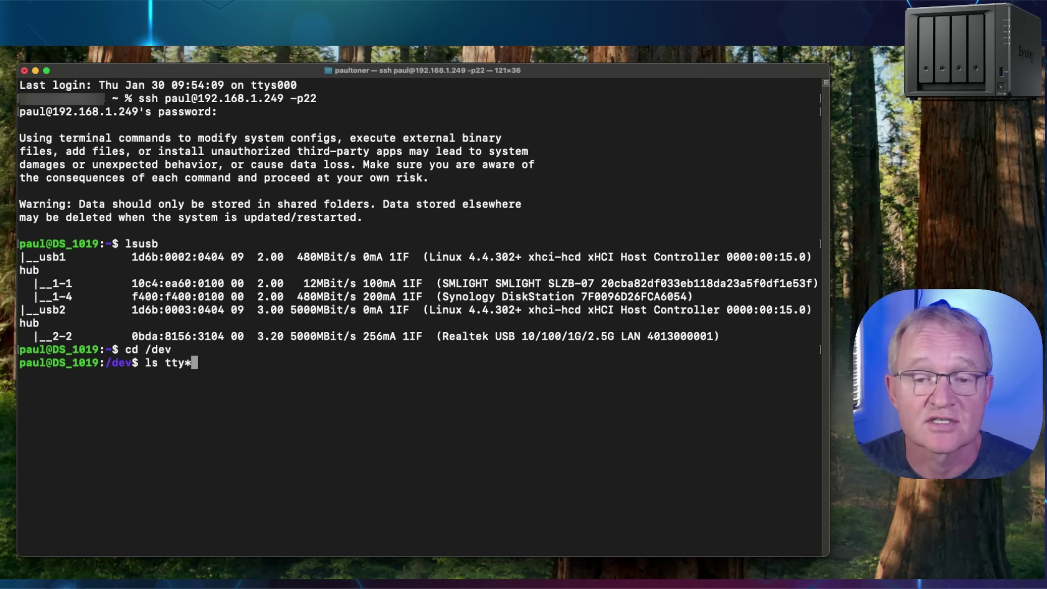
pyautogui.press('Return')
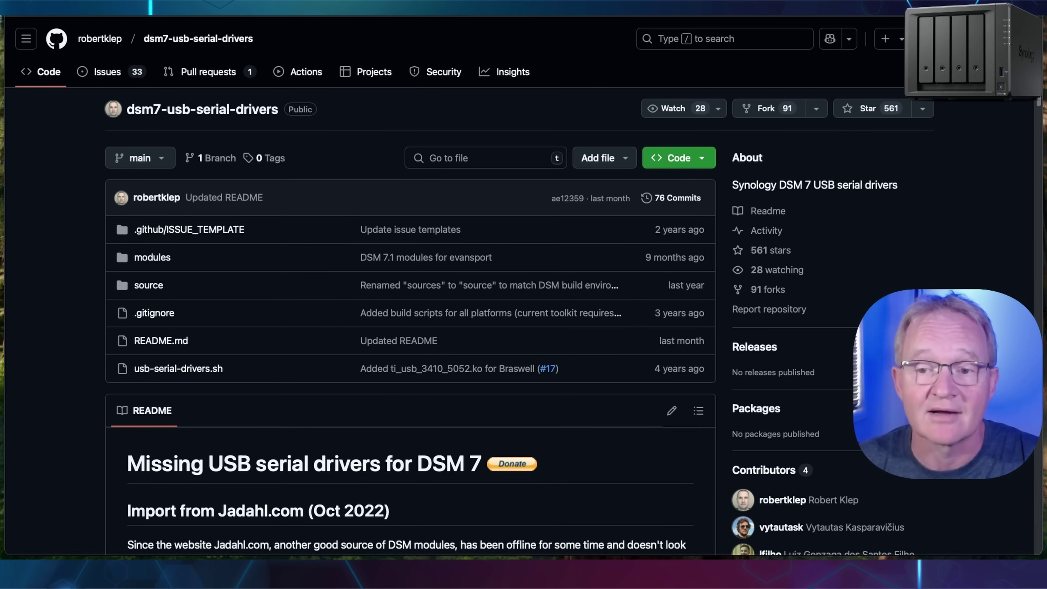
# Browse the repository to modules/apollolake/dsm-7.2 to find the driver .ko files
pyautogui.click(164, 258)
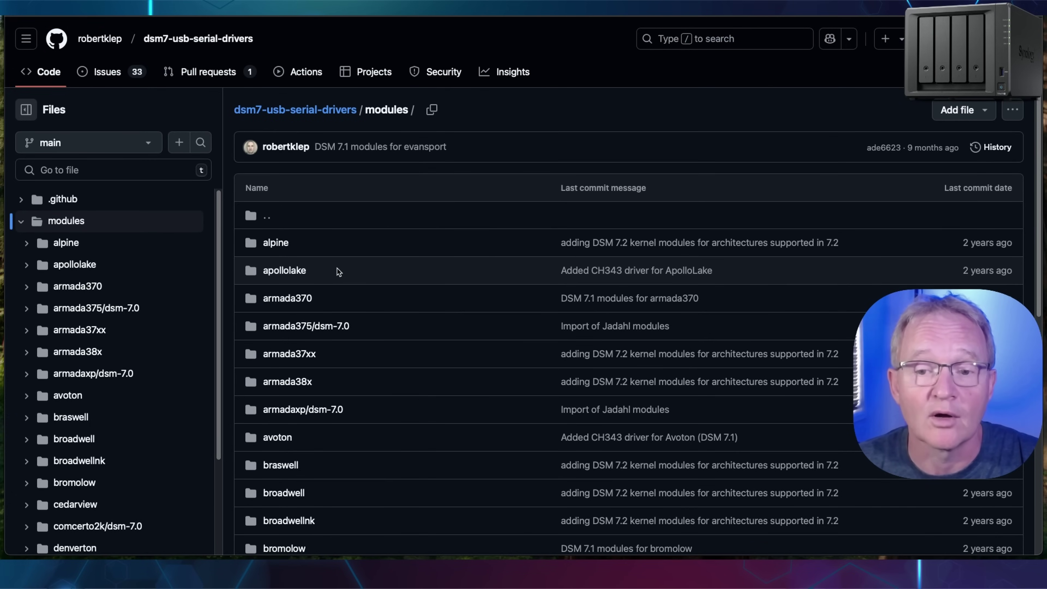
pyautogui.click(323, 268)
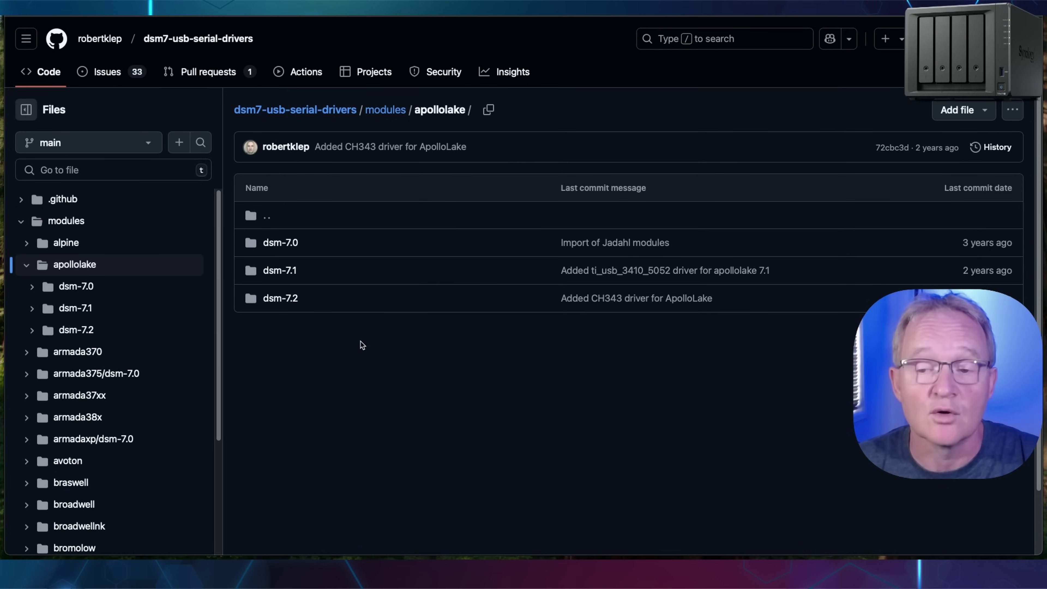
pyautogui.click(304, 299)
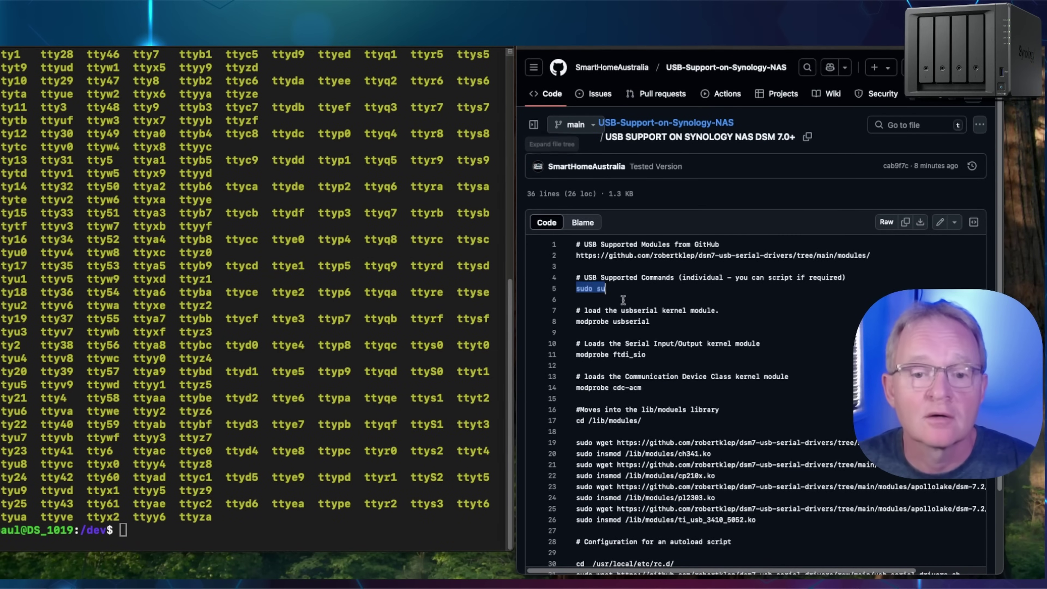
# Become root with sudo su and load the usbserial kernel module
pyautogui.moveTo(576, 288); pyautogui.dragTo(606, 288)
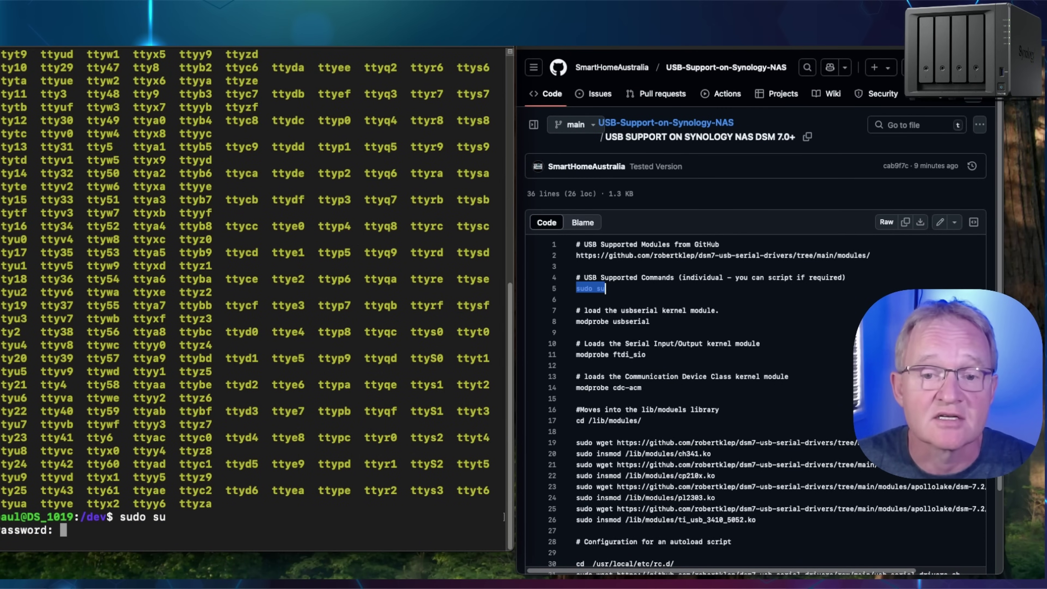
pyautogui.press('Return')
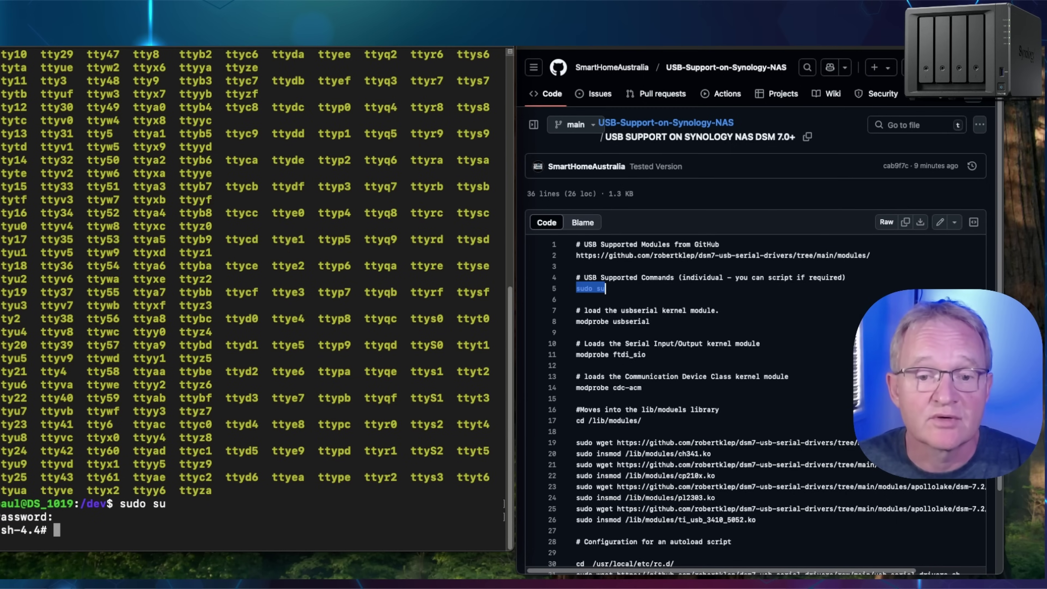
pyautogui.moveTo(577, 321); pyautogui.dragTo(651, 321)
pyautogui.click(74, 527)
pyautogui.write('modprobe usbserial')
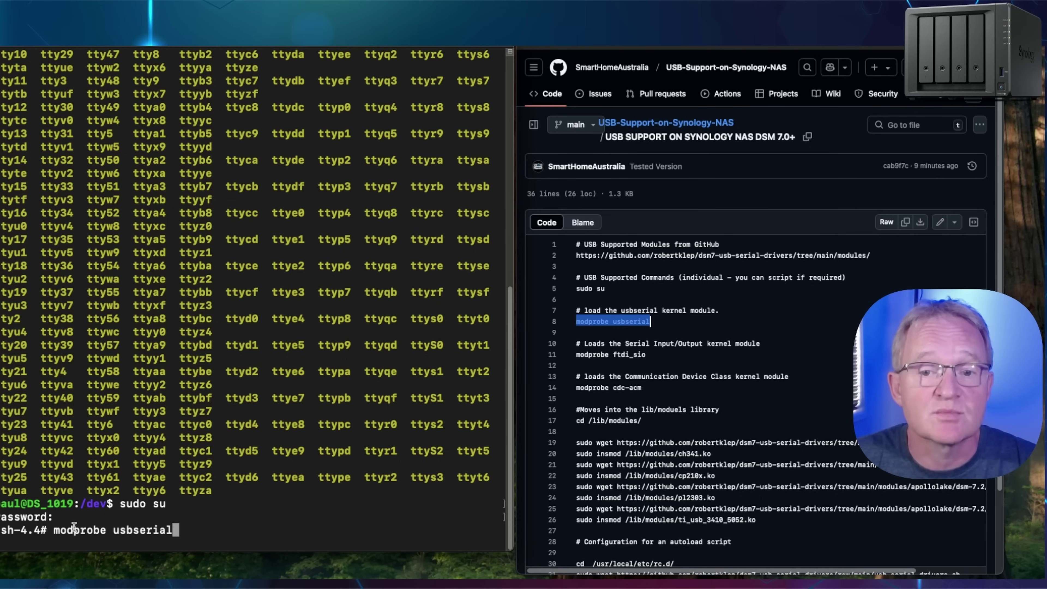
pyautogui.press('Return')
# Load the ftdi_sio and cdc-acm modules, then exit the root shell
pyautogui.write('modprobe ftdi_sio')
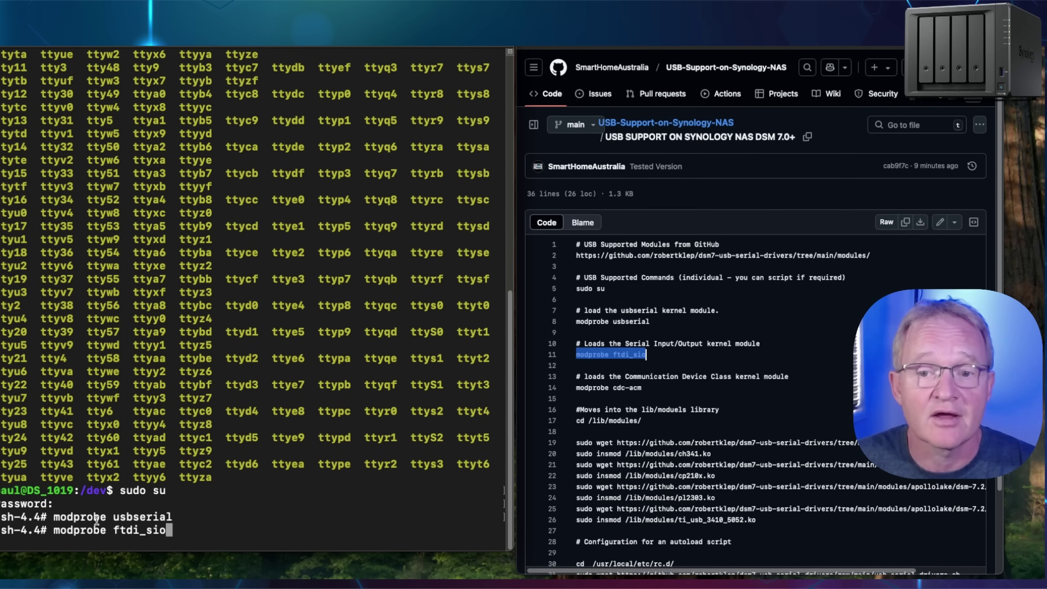
pyautogui.press('Return')
pyautogui.write('modprobe cdc-acm')
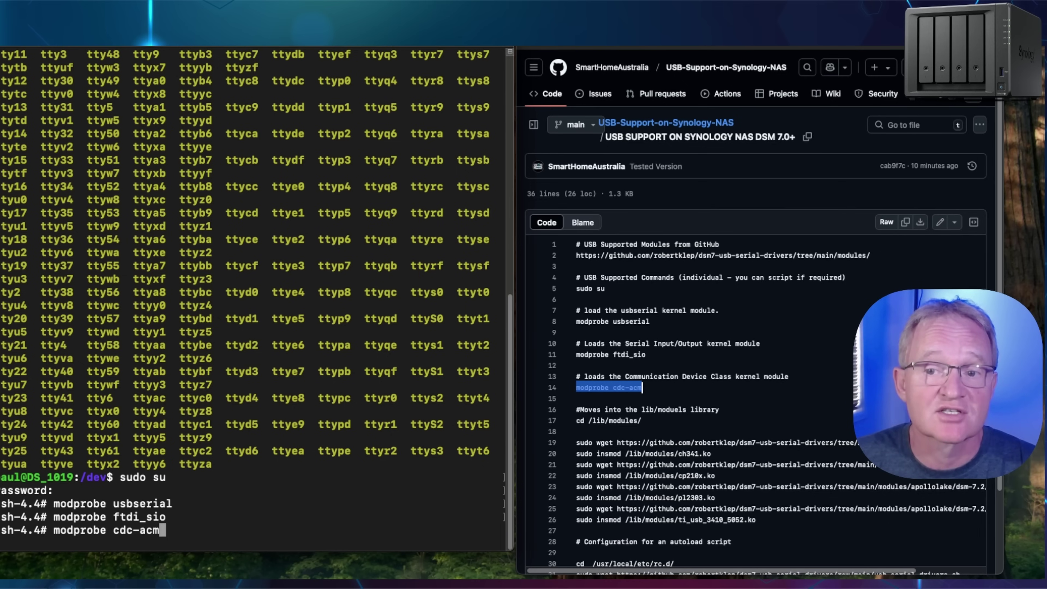
pyautogui.press('Return')
pyautogui.write('exit')
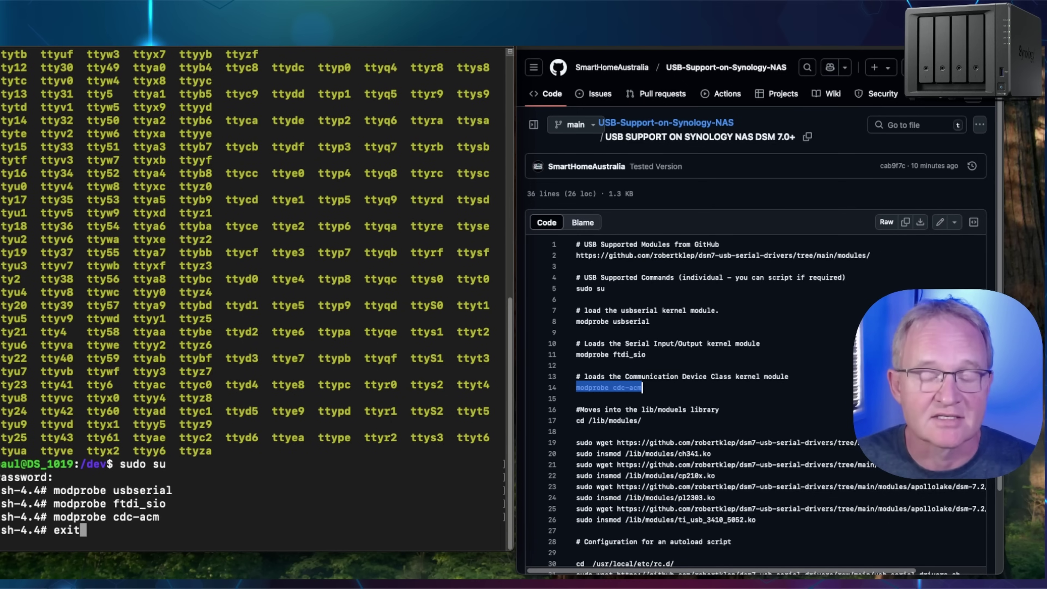
pyautogui.press('Return')
# Copy cd /lib/modules/ from the guide and paste it at the Terminal prompt
pyautogui.scroll(-3, 742, 371)
pyautogui.moveTo(575, 322); pyautogui.dragTo(642, 323)
pyautogui.press('super+c')
pyautogui.click(197, 511)
pyautogui.press('super+v')
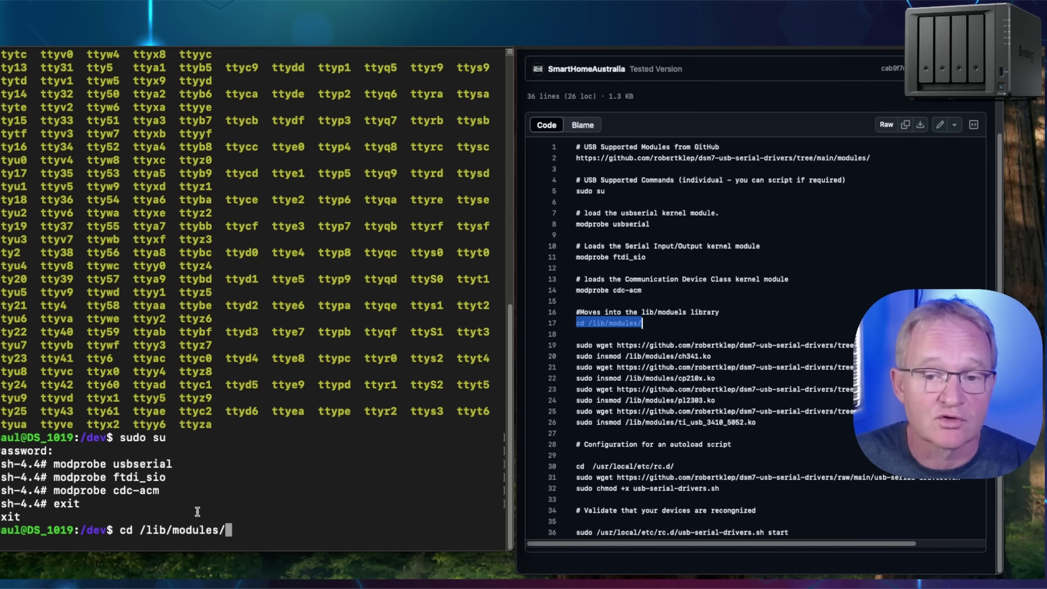
# Enter /lib/modules to fetch and insmod the driver files through ti_usb_3410_5052.ko
pyautogui.press('Return')
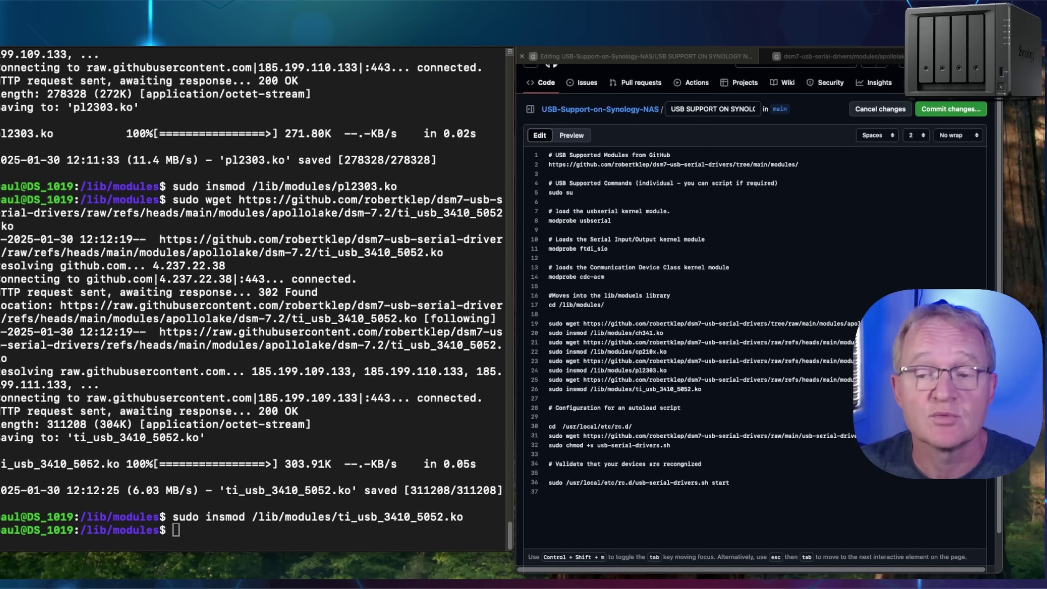
# Add the executable usb-serial-drivers.sh to /usr/local/etc/rc.d and confirm ttyUSB0 via ls ttyU*
pyautogui.moveTo(550, 426); pyautogui.dragTo(633, 426)
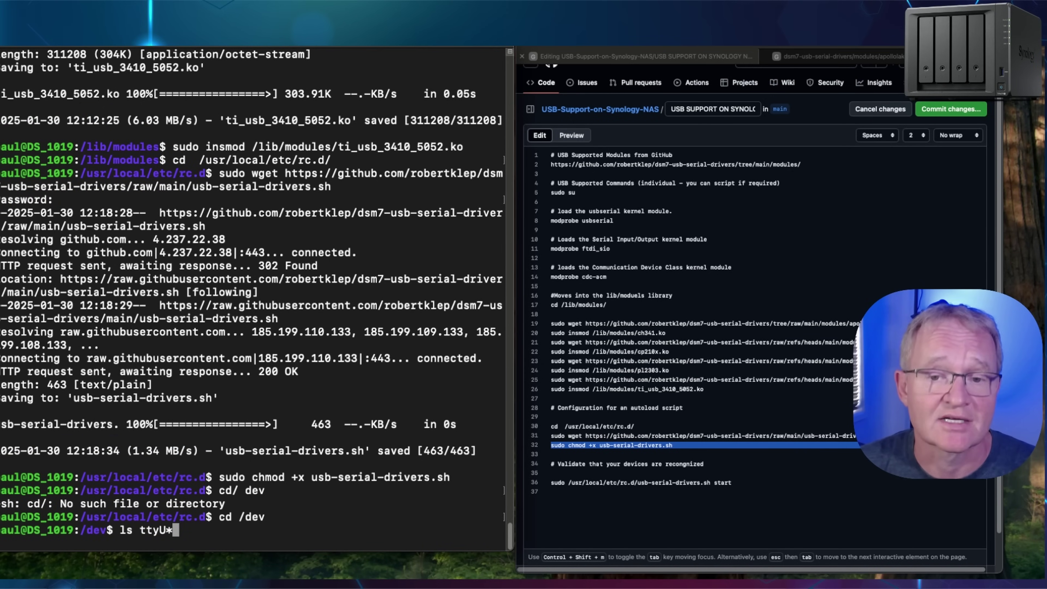
pyautogui.press('Return')
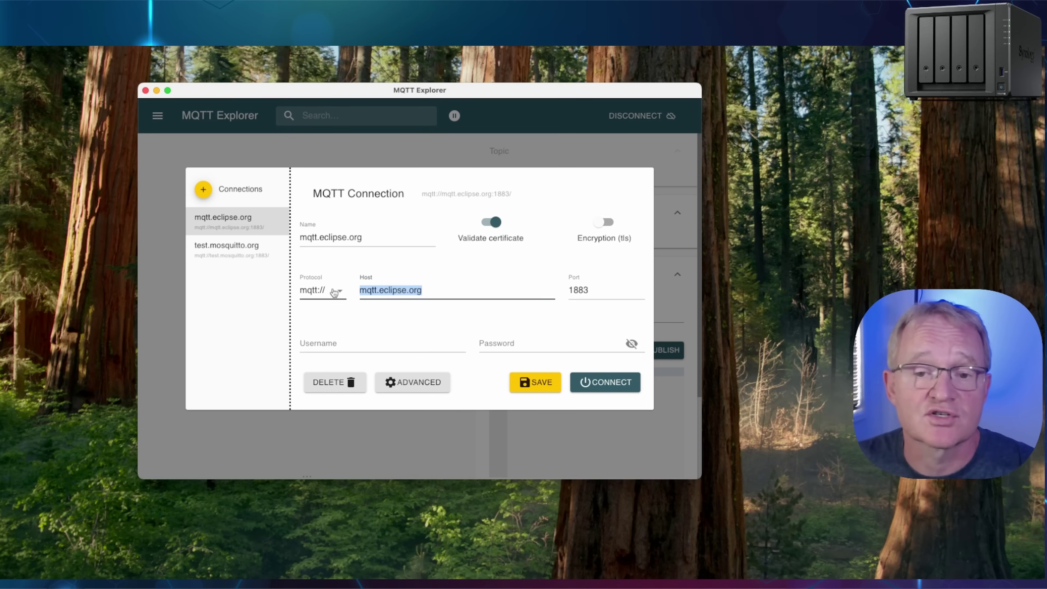
# Set the MQTT host to 192.168.1.249 and connect to the broker
pyautogui.write('192.168.1.249')
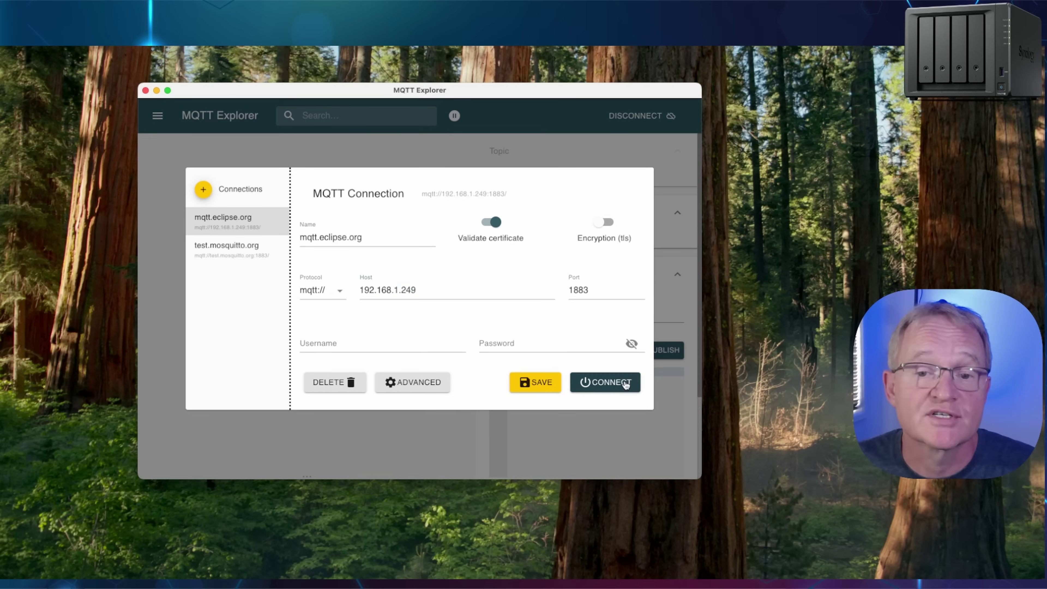
pyautogui.click(625, 383)
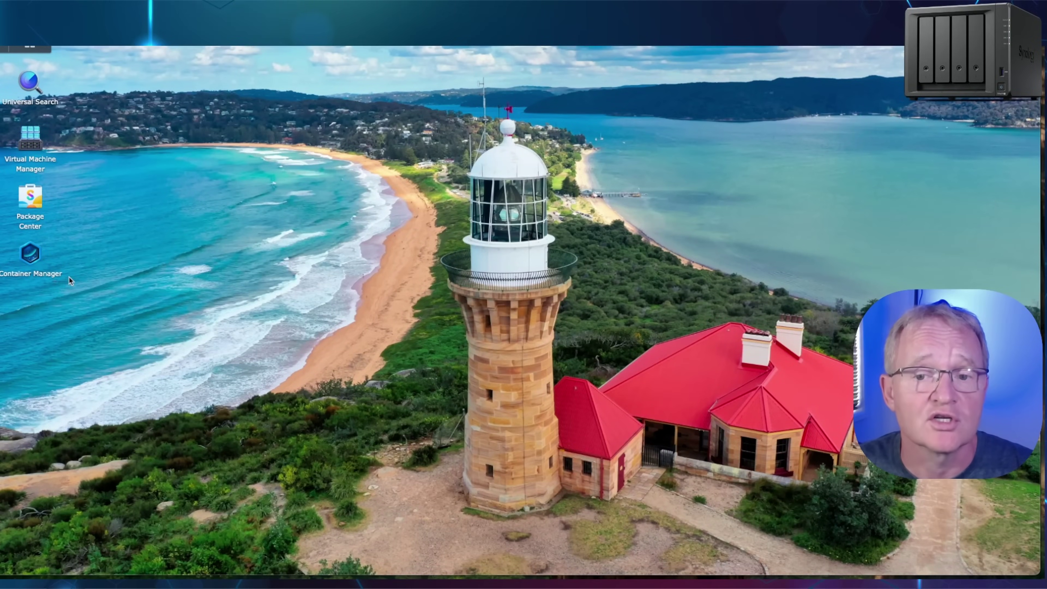
# Check the Container Manager container list, then browse File Station to docker/zigbee2mqtt/data
pyautogui.click(41, 253)
pyautogui.click(58, 144)
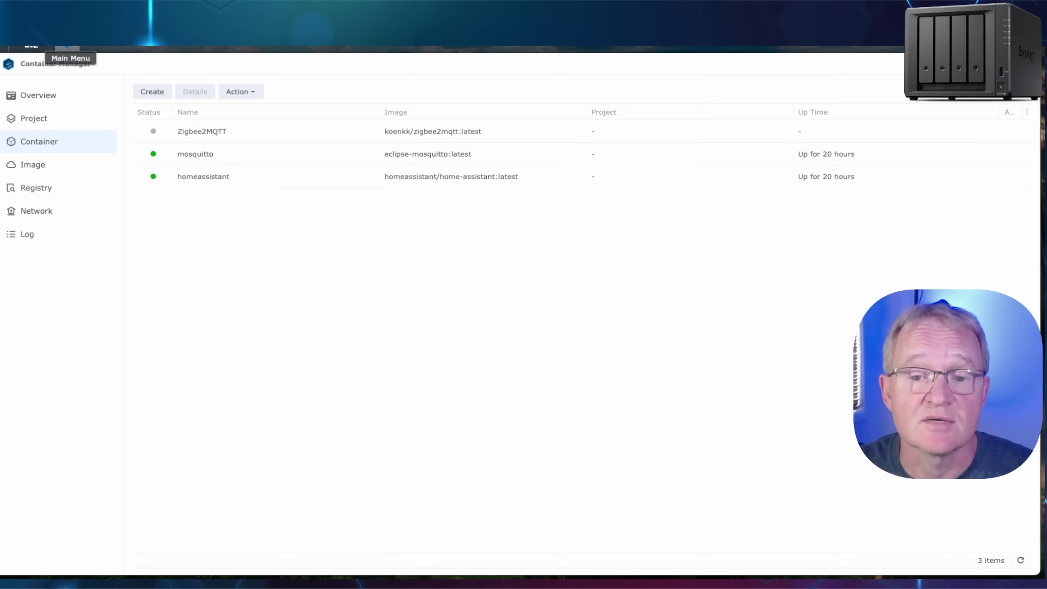
pyautogui.click(31, 46)
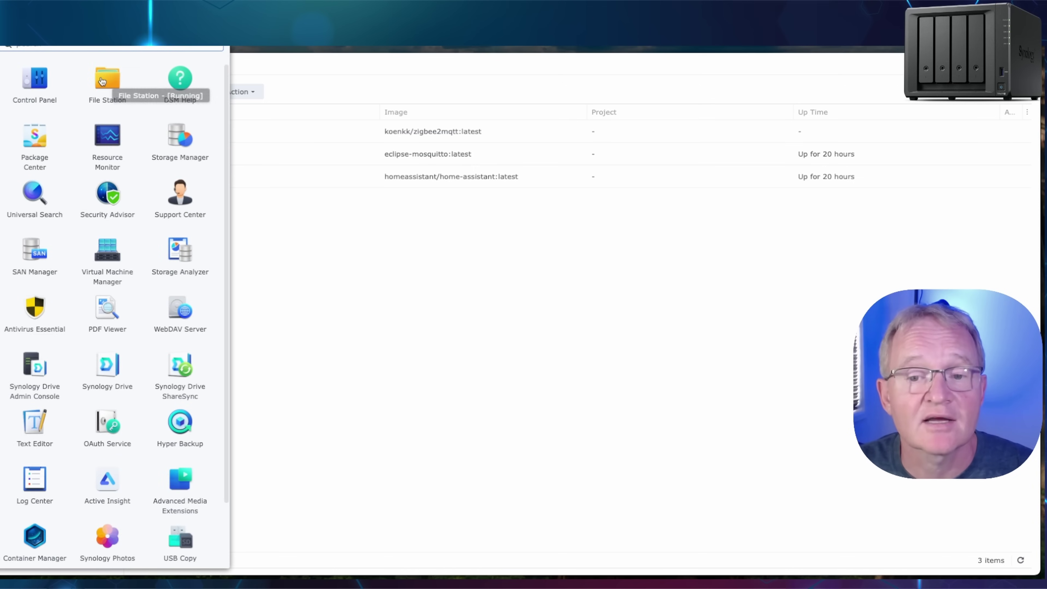
pyautogui.click(101, 76)
pyautogui.click(14, 103)
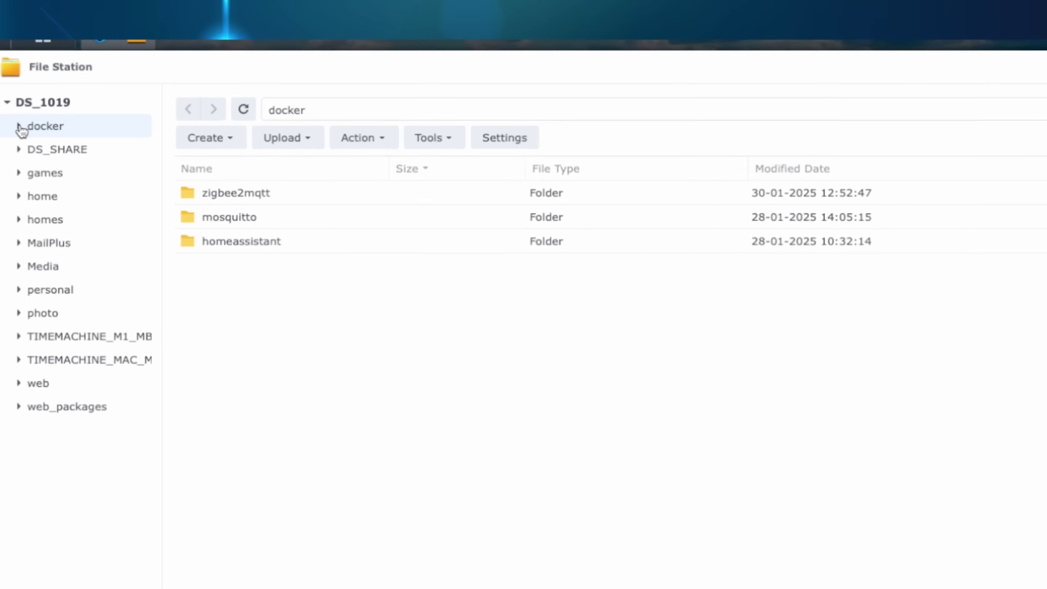
pyautogui.click(20, 131)
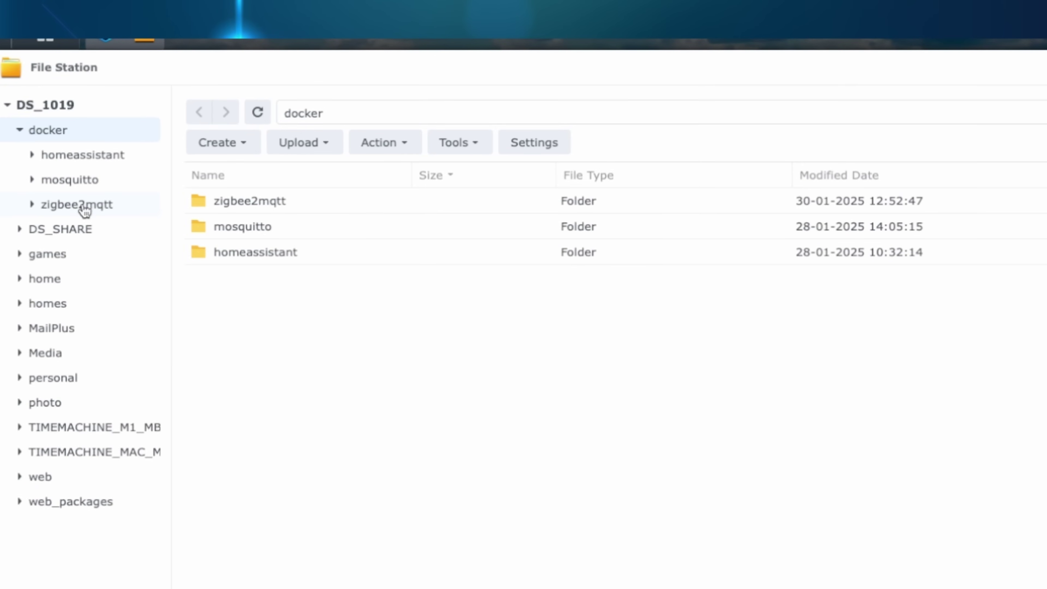
pyautogui.click(84, 207)
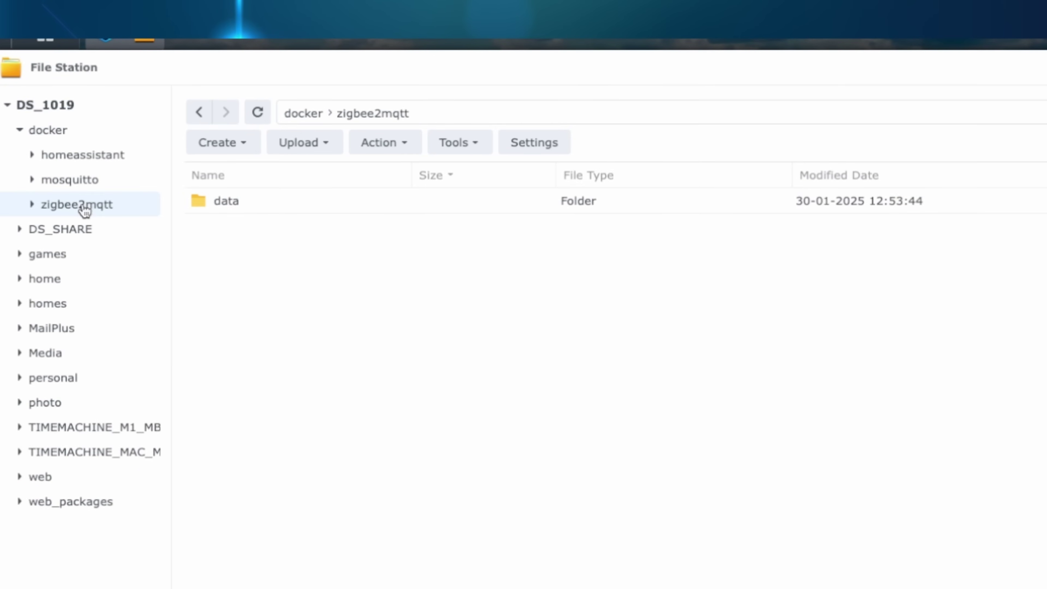
pyautogui.doubleClick(237, 202)
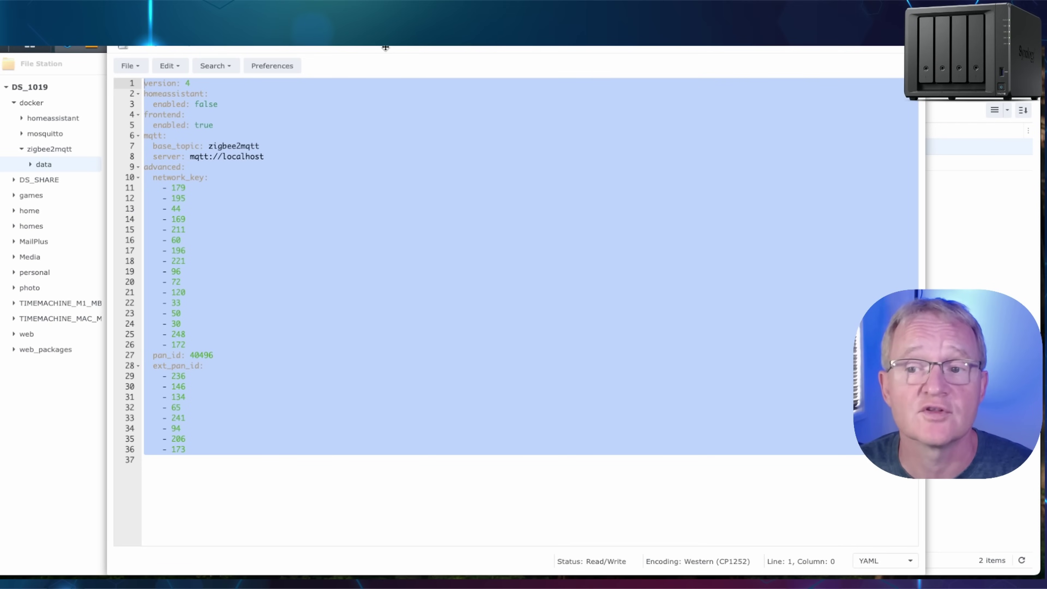
# Paste the new Zigbee2MQTT config, set the MQTT and frontend host IPs to 192.168.1.249, and save
pyautogui.hotkey('ctrl', 'v')
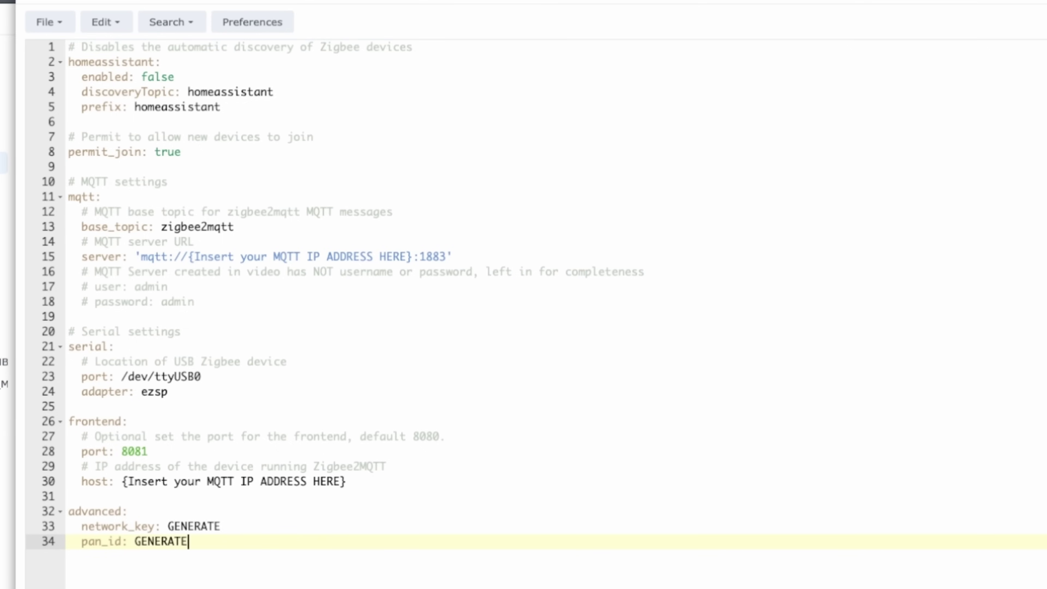
pyautogui.moveTo(412, 256); pyautogui.dragTo(188, 256)
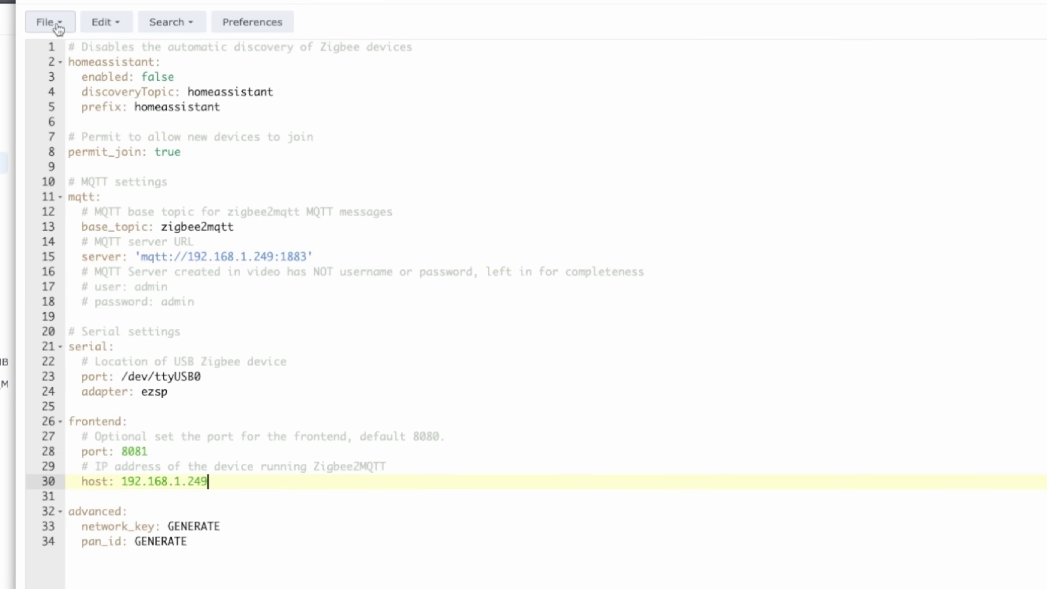
pyautogui.click(59, 26)
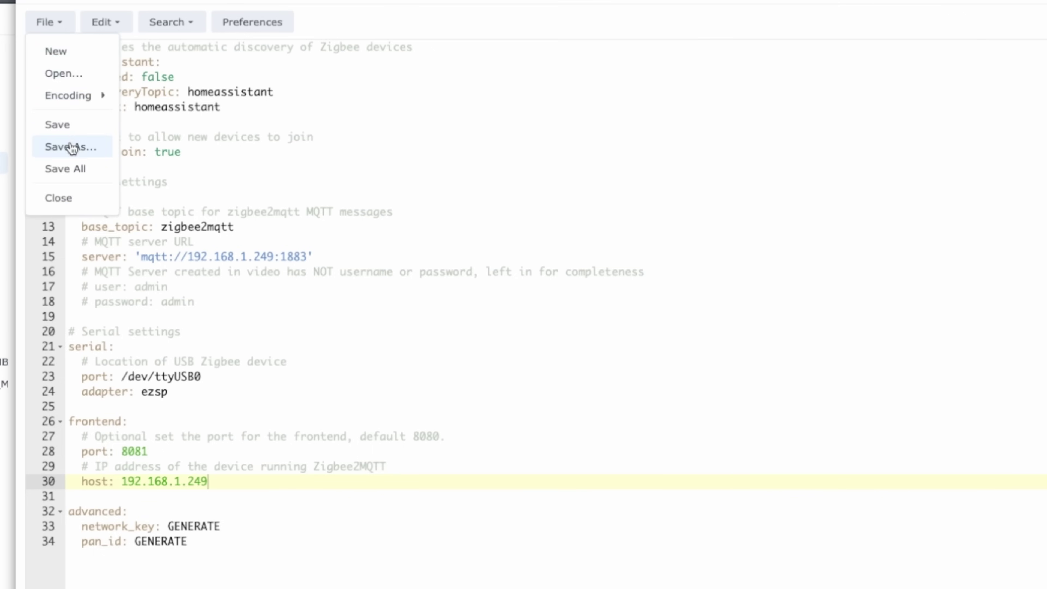
pyautogui.click(68, 127)
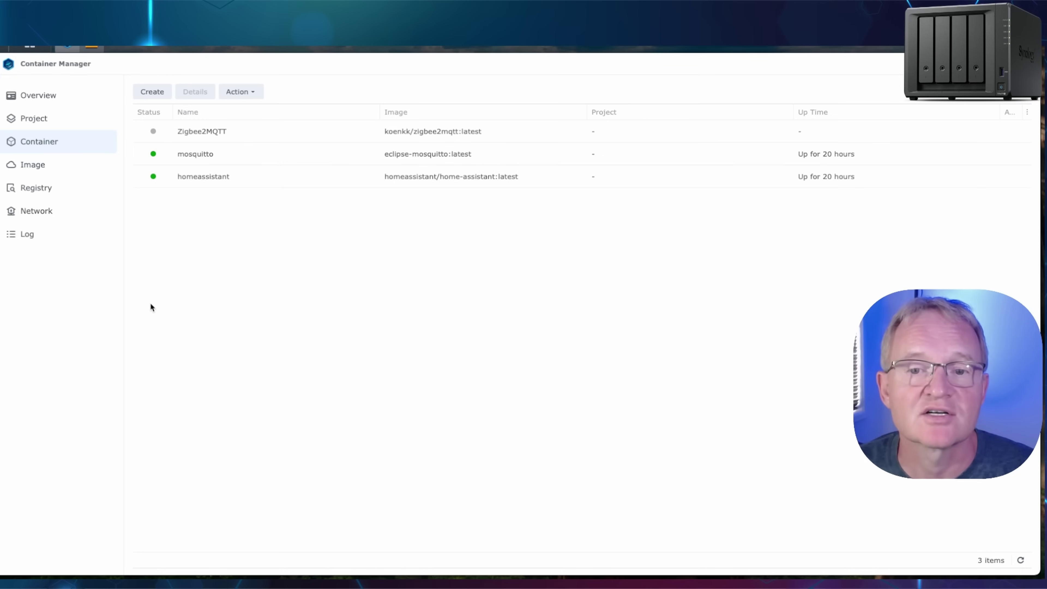
# Start the Zigbee2MQTT container and view its log in the container details
pyautogui.rightClick(160, 137)
pyautogui.click(184, 148)
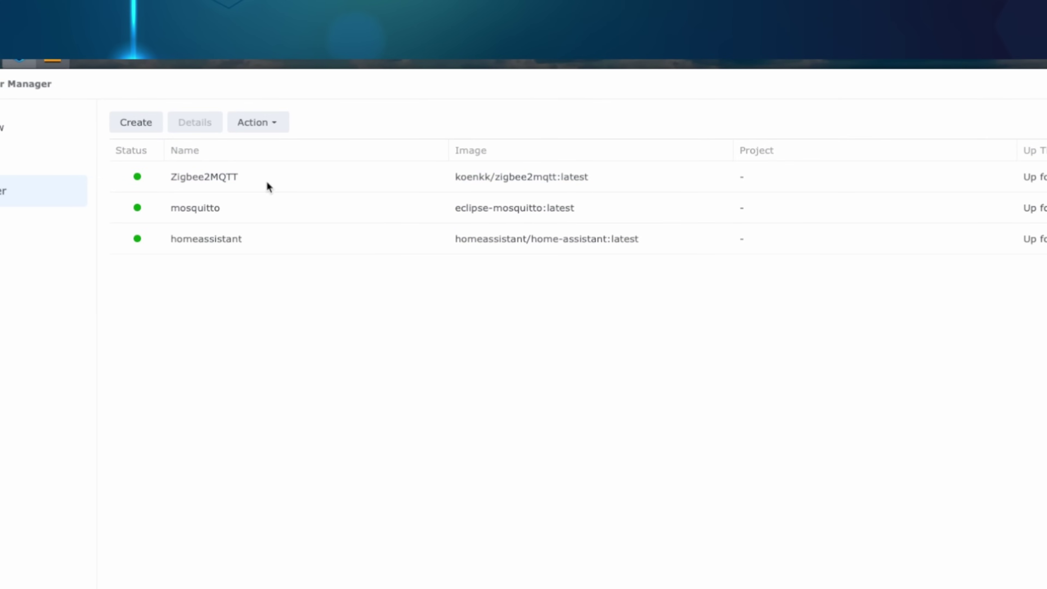
pyautogui.click(267, 182)
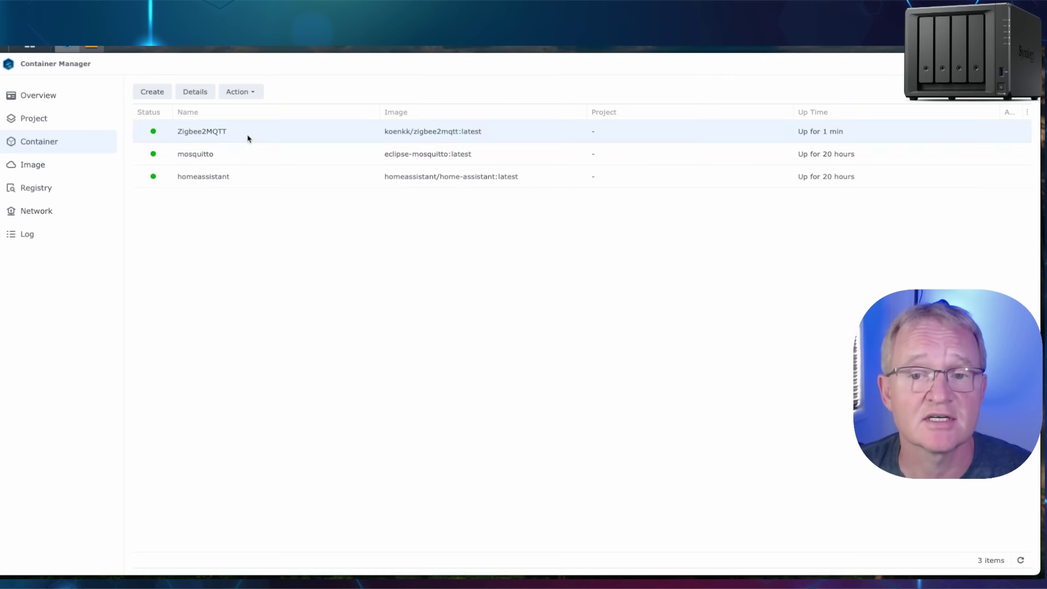
pyautogui.doubleClick(247, 138)
pyautogui.click(234, 125)
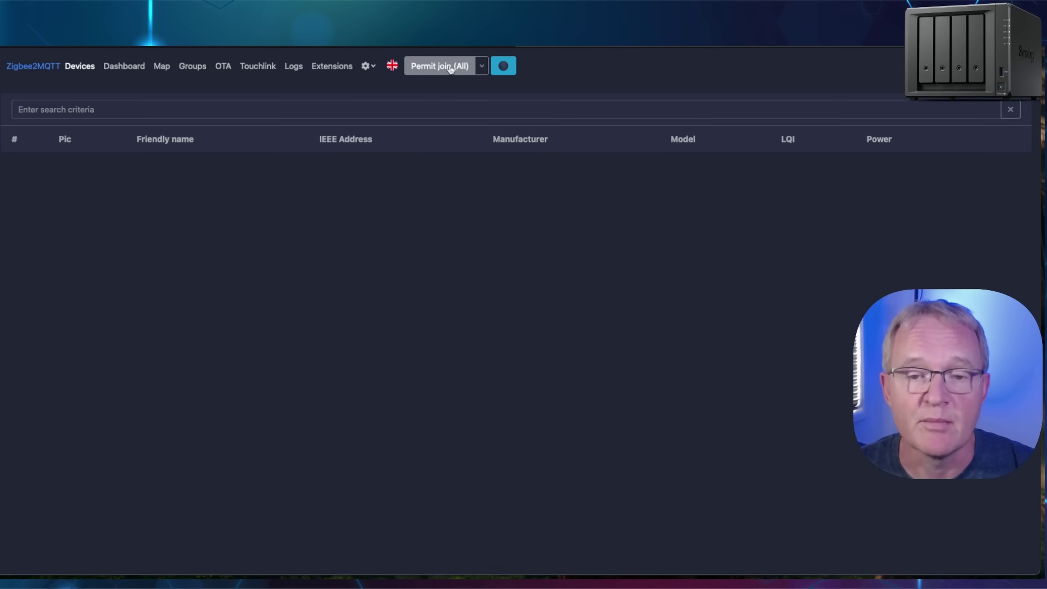
# Enable Permit join (All) so the SONOFF ZBMicro can pair with the network
pyautogui.click(450, 69)
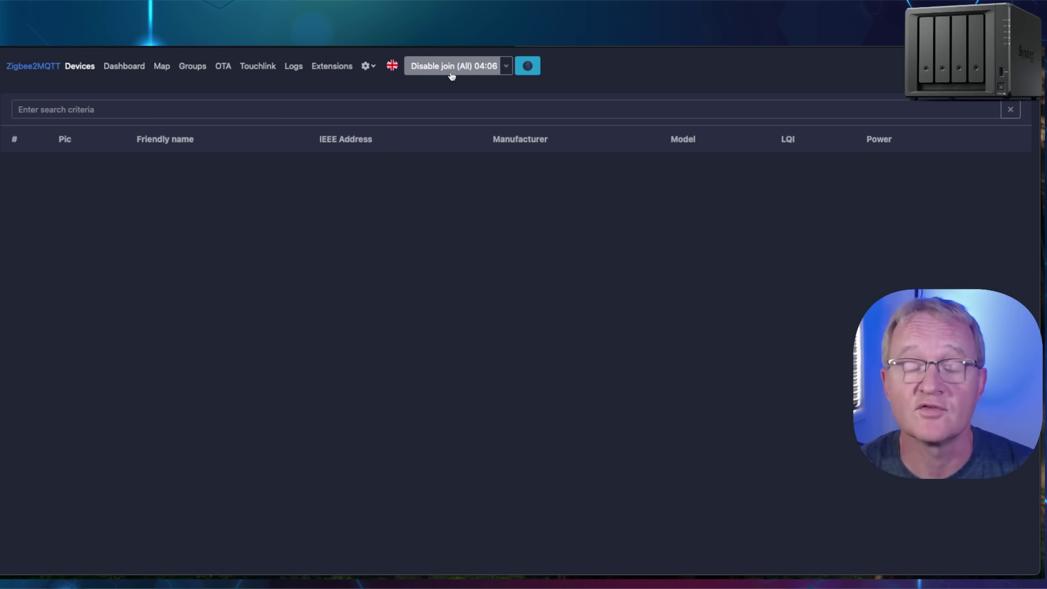